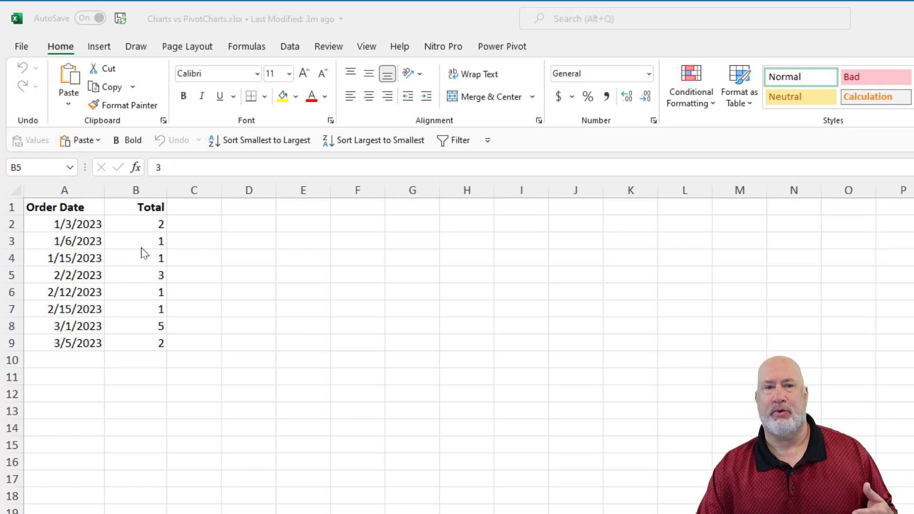
Insert a clustered column chart of the order Totals and enlarge it to column O, row 22.
click(140, 279)
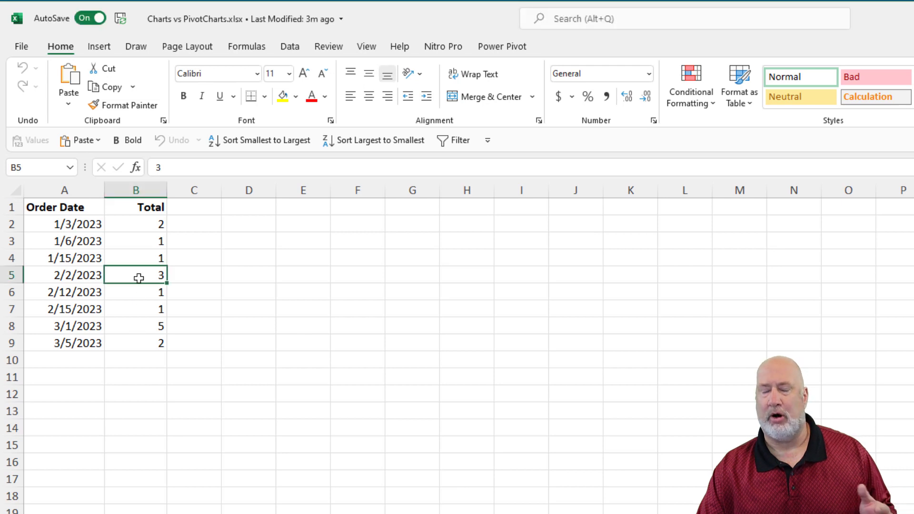
click(138, 247)
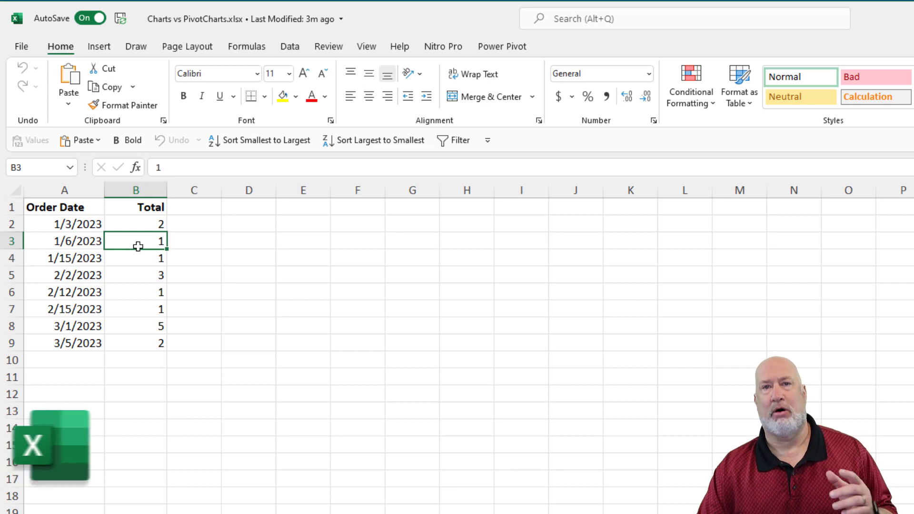
click(97, 47)
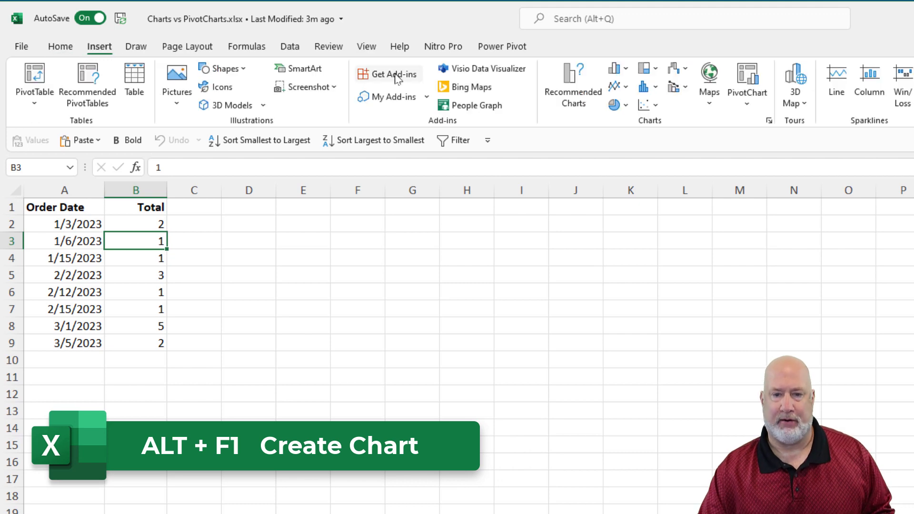
click(618, 71)
click(626, 118)
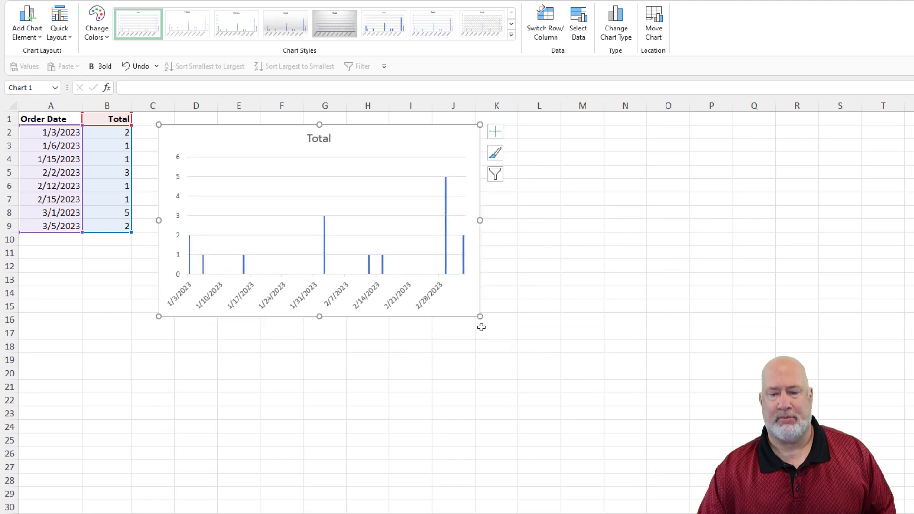
drag(480, 317, 672, 399)
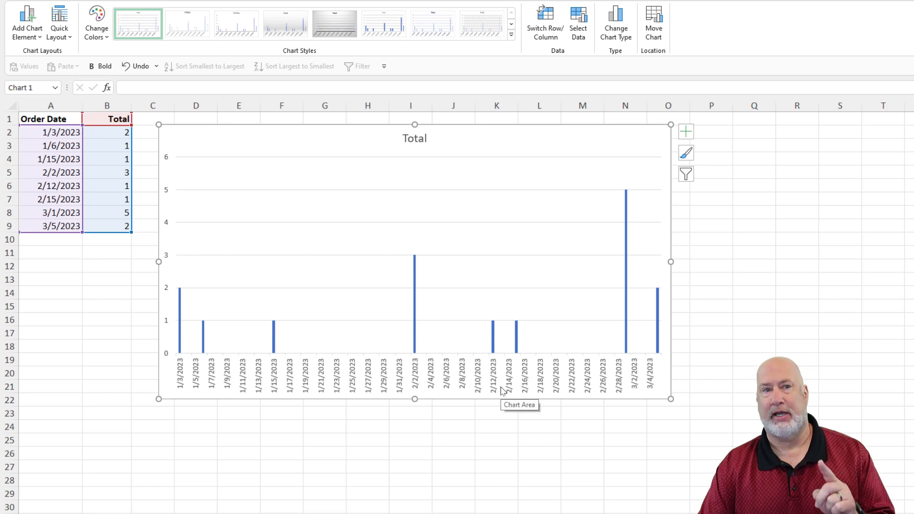
Set the date axis to major unit 1 in Months with base unit Months.
right_click(338, 380)
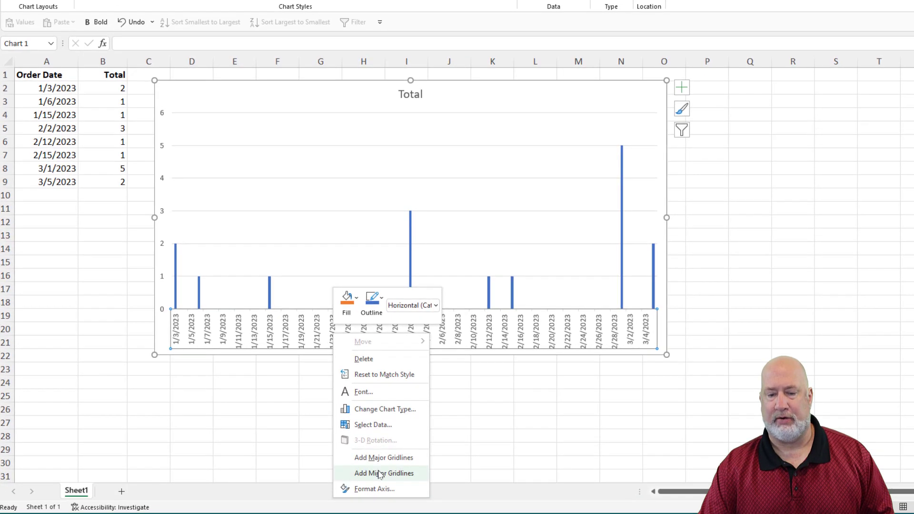
click(376, 489)
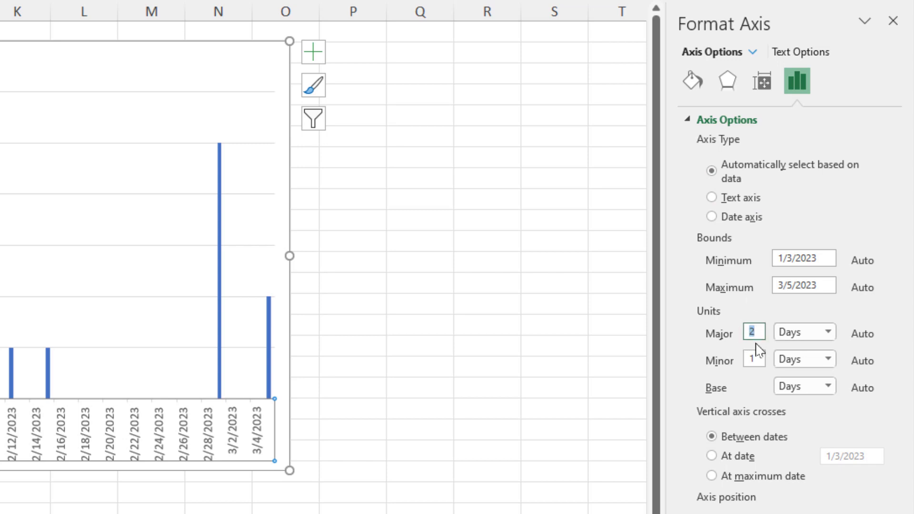
text(1)
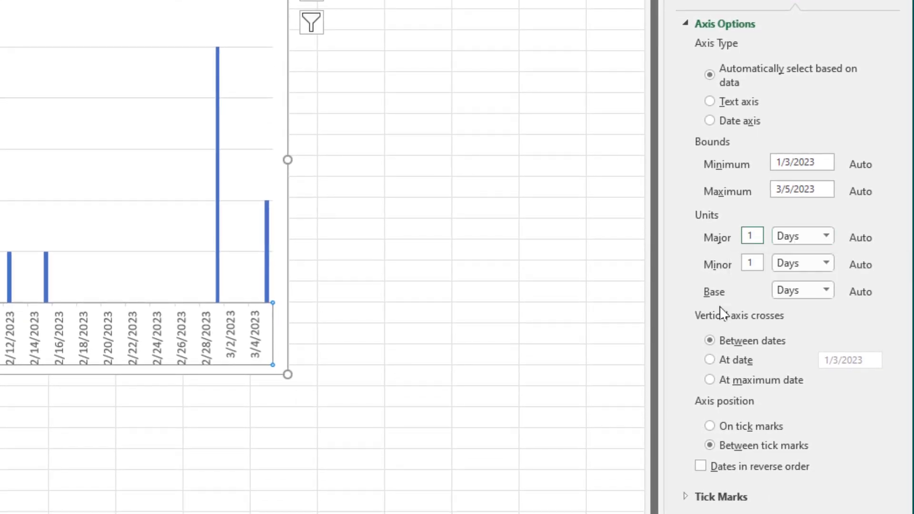
click(826, 291)
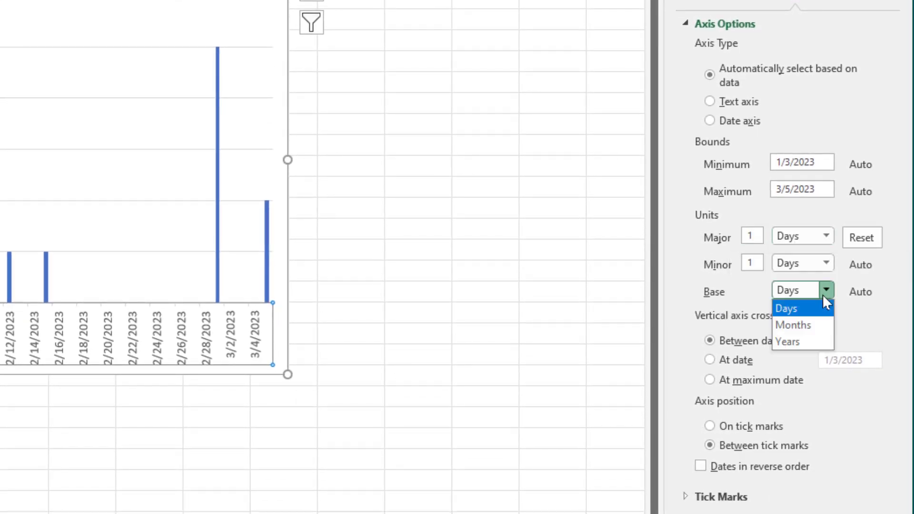
click(816, 326)
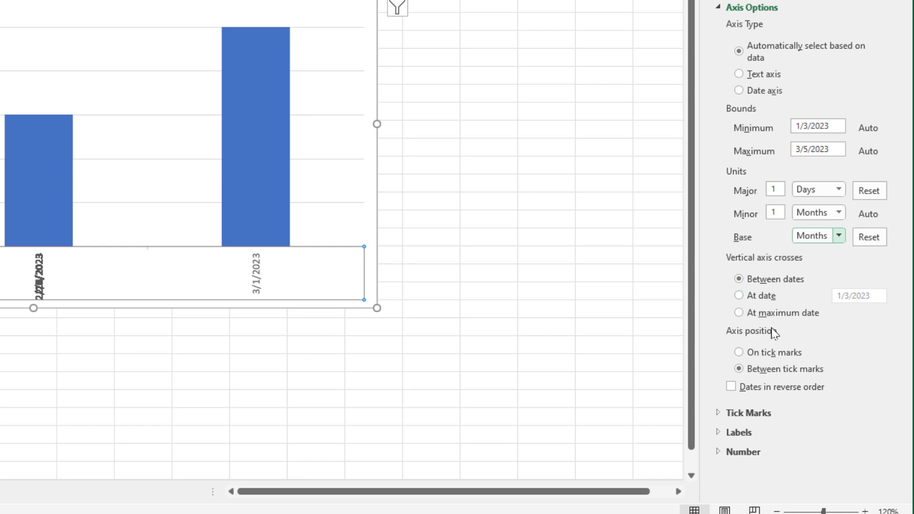
click(839, 189)
click(826, 222)
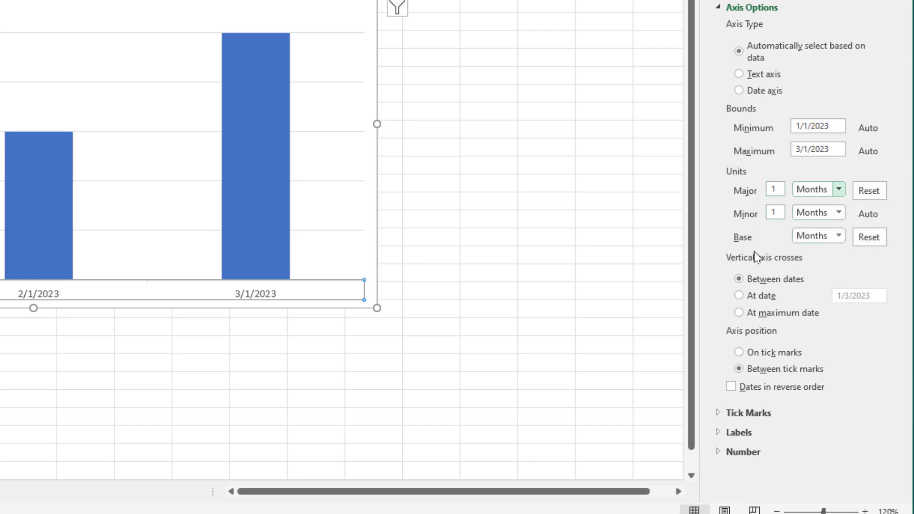
click(839, 237)
click(828, 250)
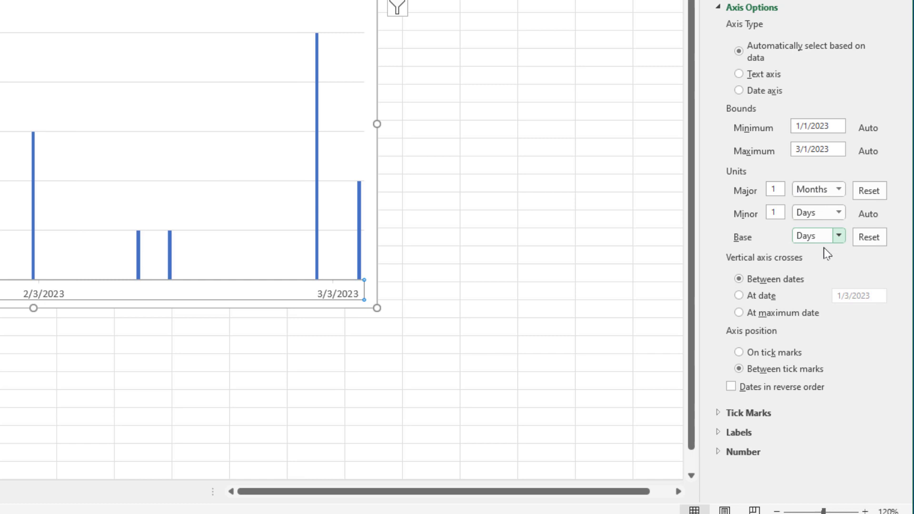
click(828, 237)
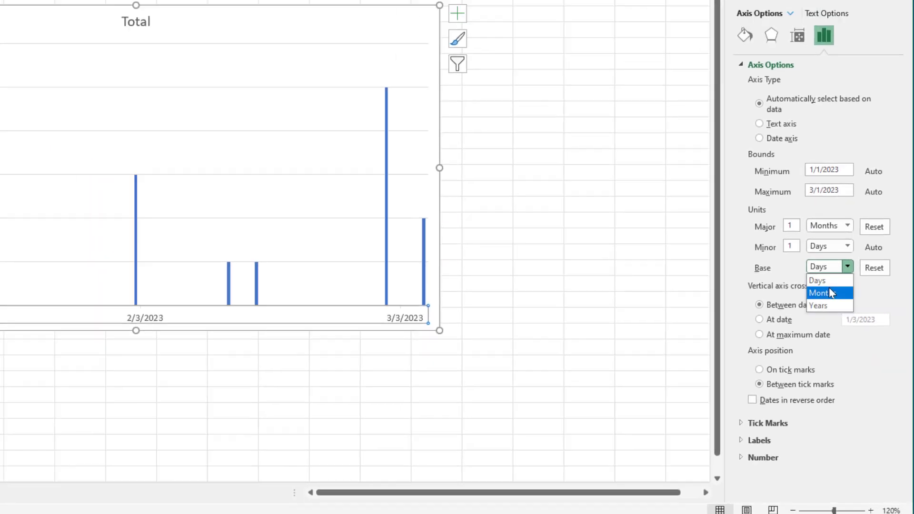
click(818, 264)
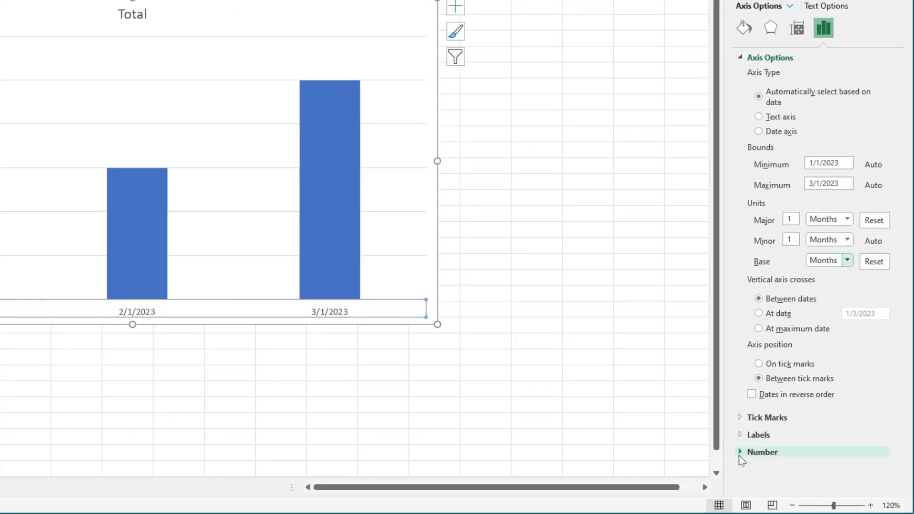
Change the axis number format to month names so labels read Jan, Feb and Mar.
click(740, 452)
scroll(772, 450, down, 3)
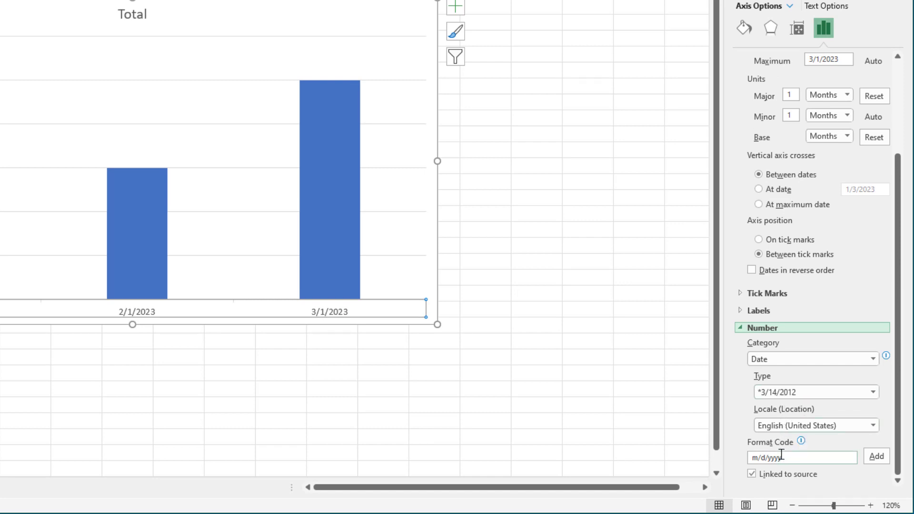
drag(787, 458, 733, 461)
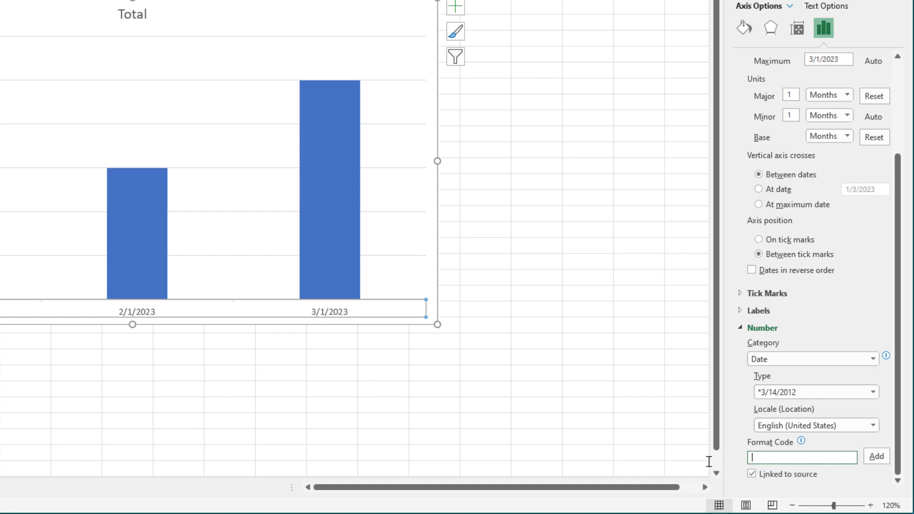
text(mmm)
click(871, 459)
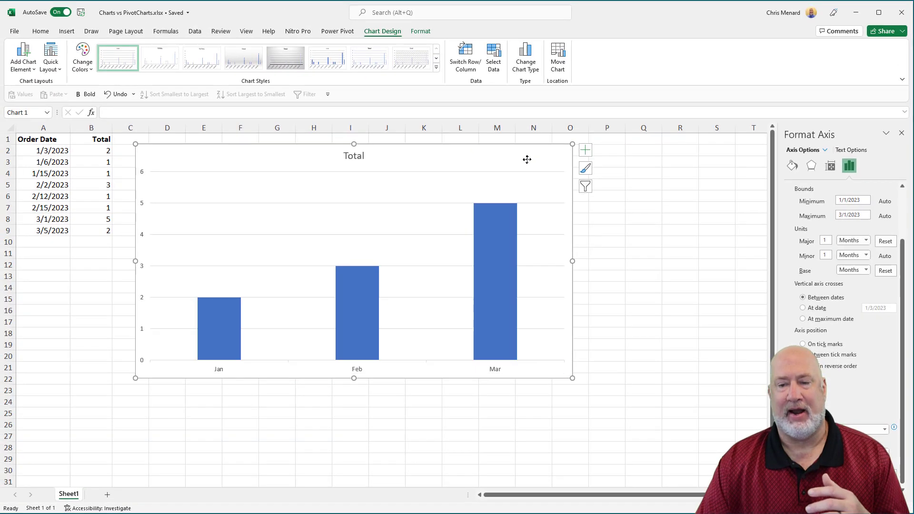
Shrink the monthly chart and move it below the data over rows 11–25.
click(527, 159)
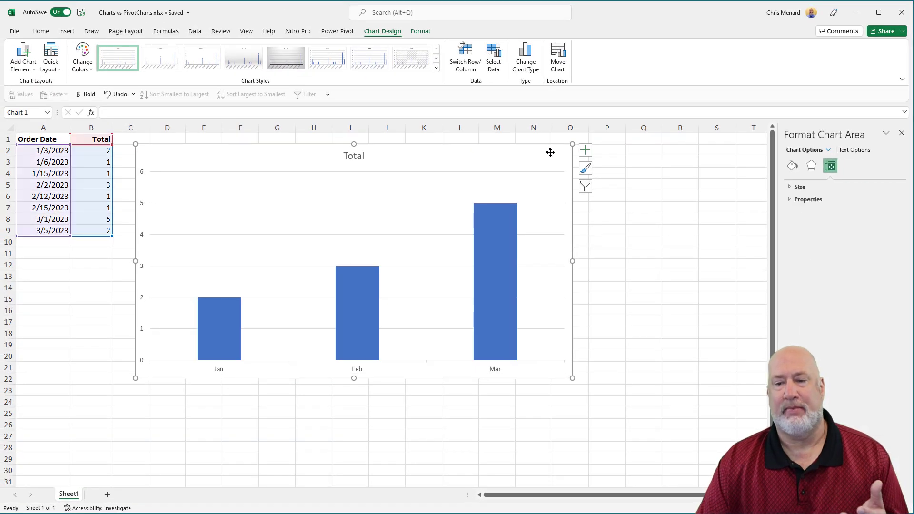
drag(572, 144, 455, 208)
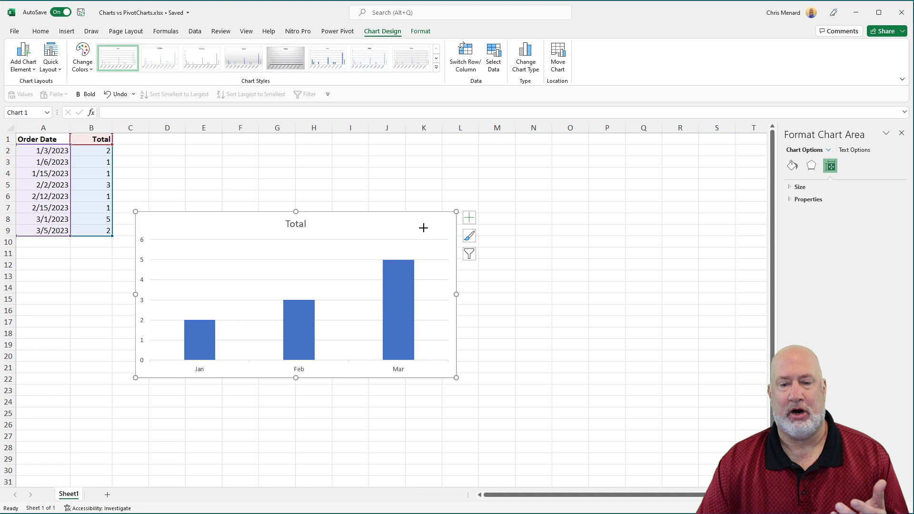
drag(404, 227, 303, 267)
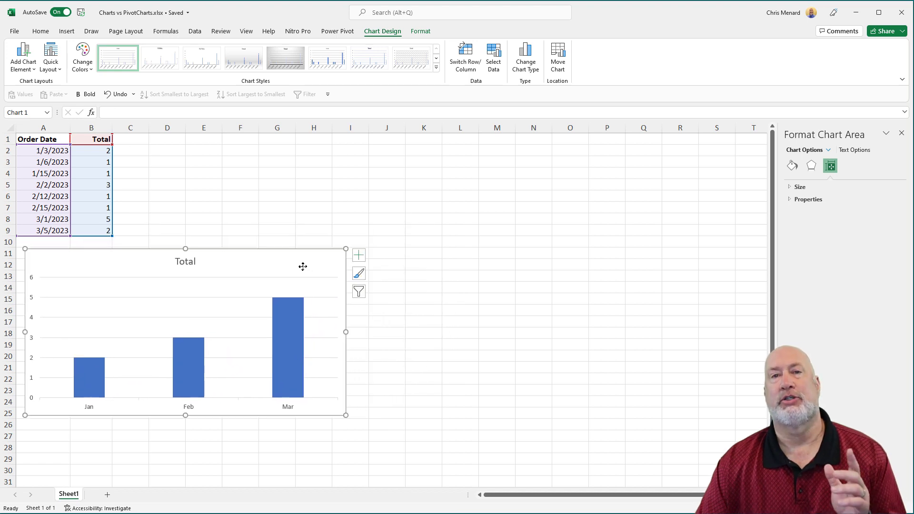
click(95, 181)
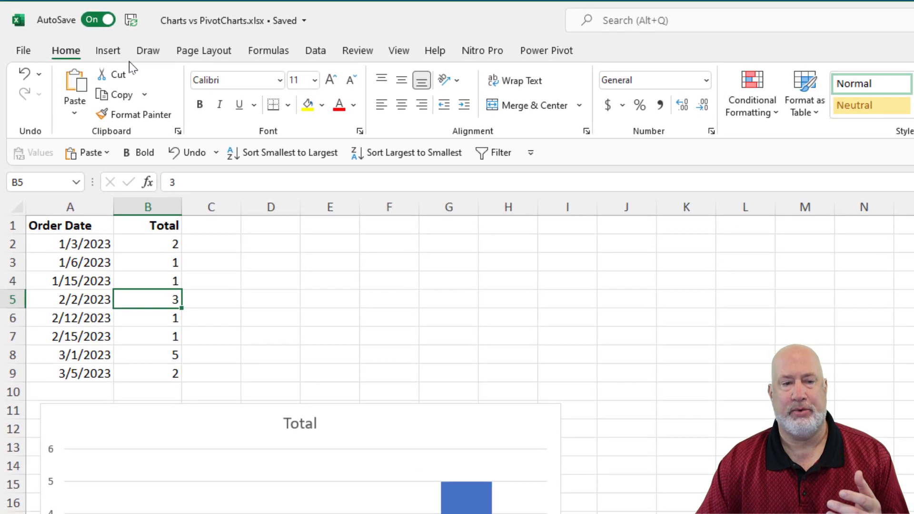
Create a PivotTable from the order data range on the existing worksheet at H3.
click(87, 40)
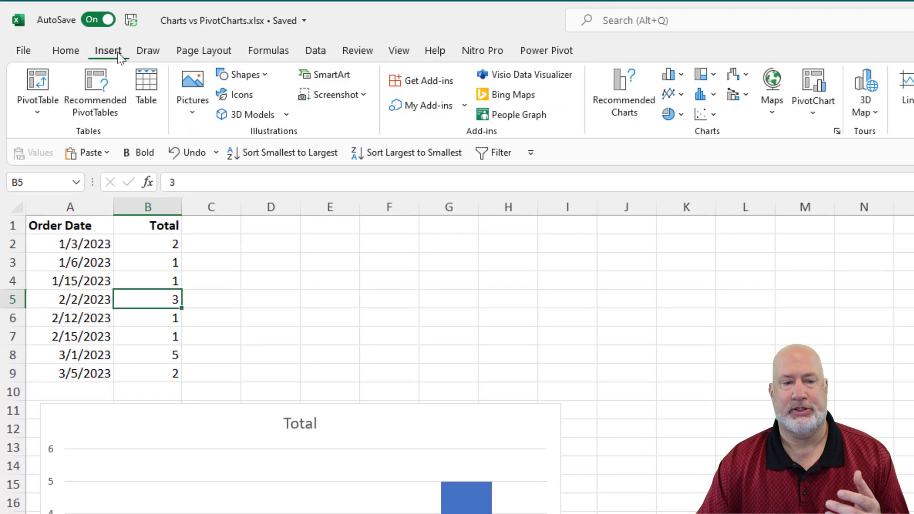
click(38, 112)
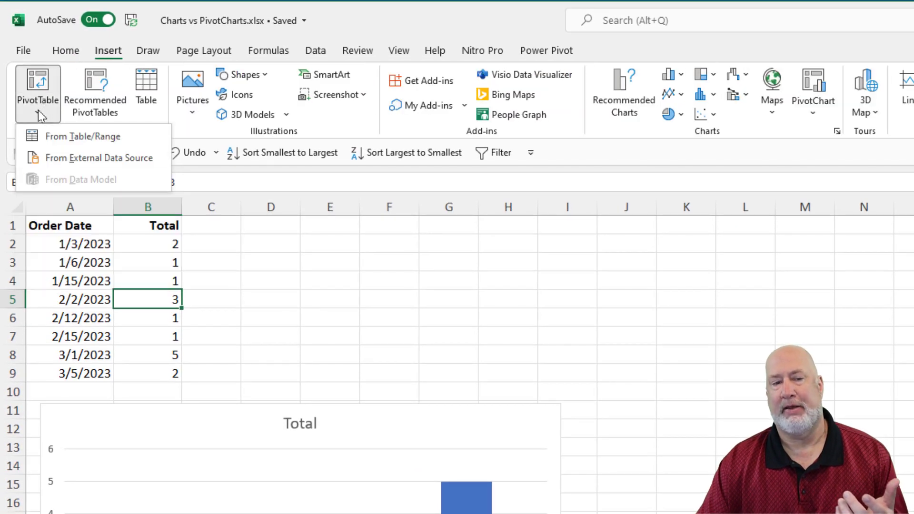
click(67, 136)
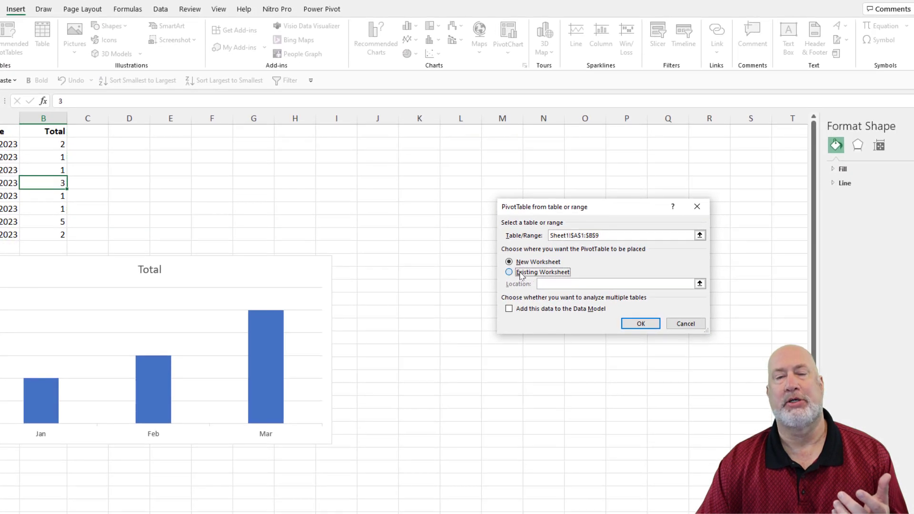
click(521, 276)
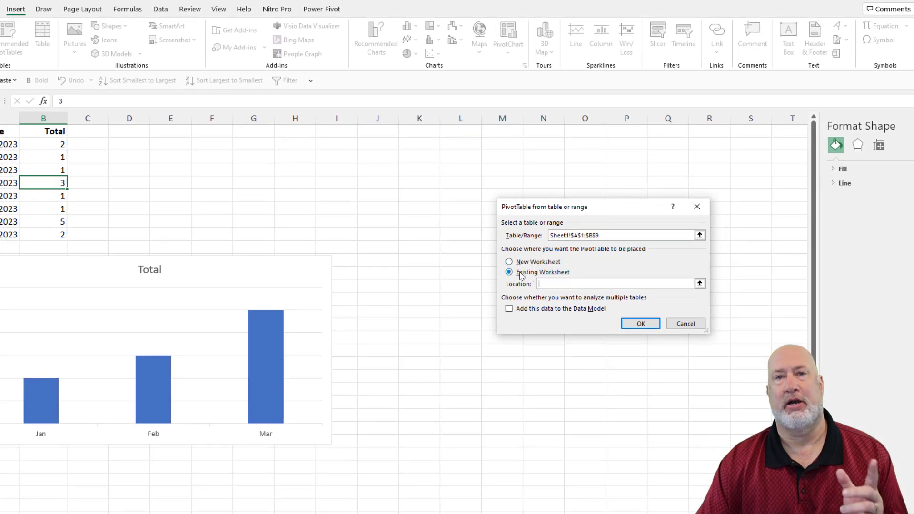
click(299, 162)
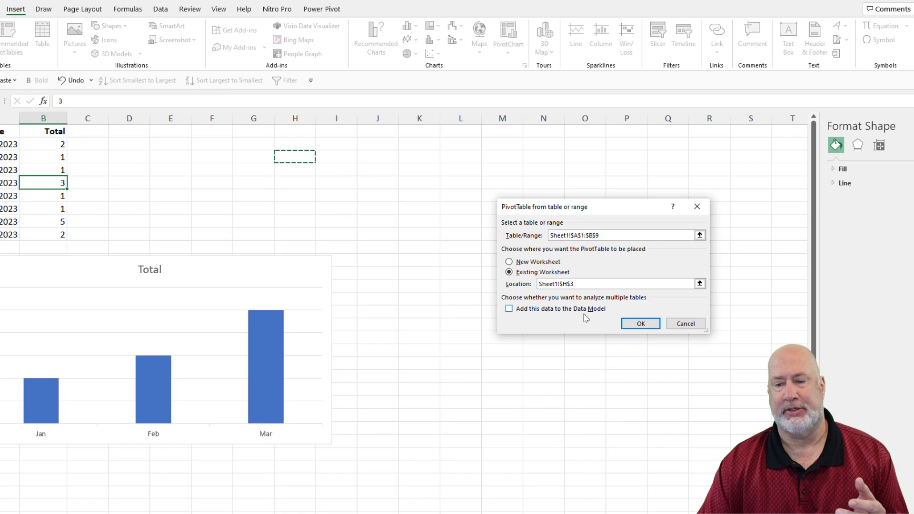
click(641, 324)
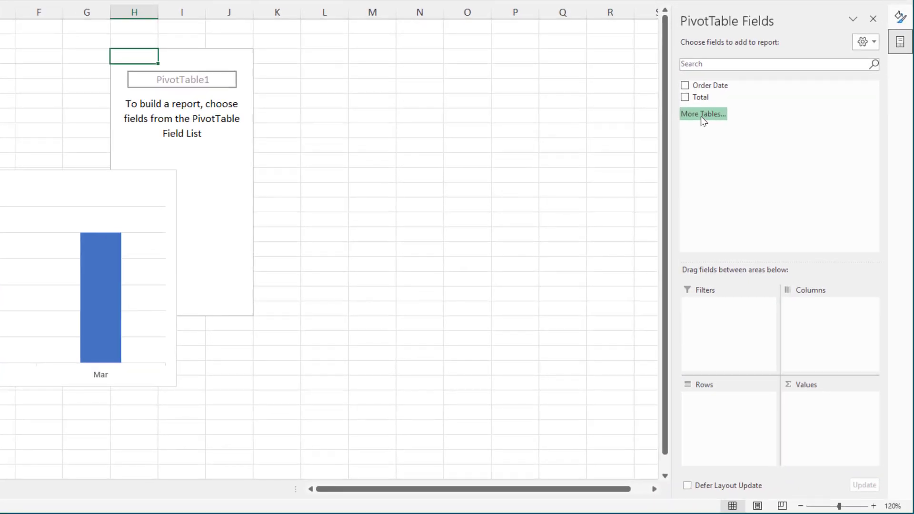
Put Order Date in Rows and sum Total in Values: Jan 4, Feb 5, Mar 7.
mouse_move(709, 85)
mouse_down()
mouse_move(737, 243)
mouse_move(736, 413)
mouse_up()
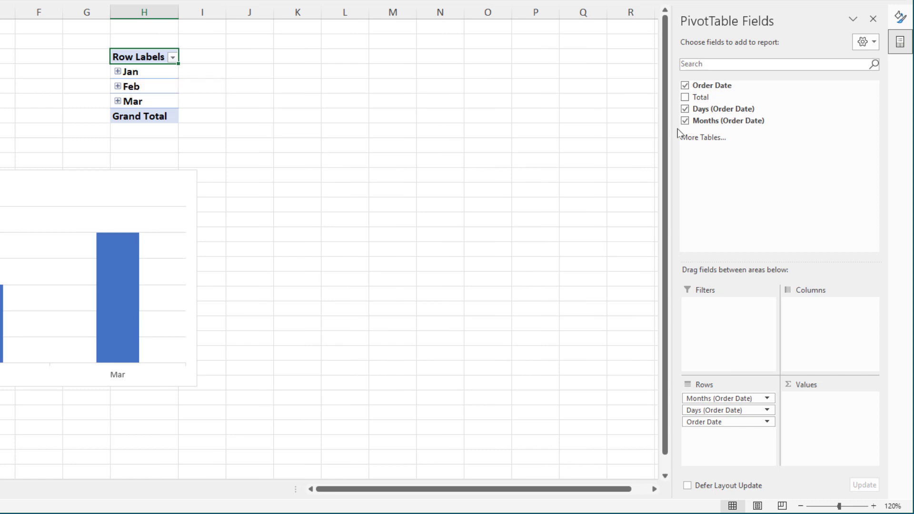
mouse_move(700, 97)
mouse_down()
mouse_move(764, 209)
mouse_move(841, 421)
mouse_up()
click(218, 73)
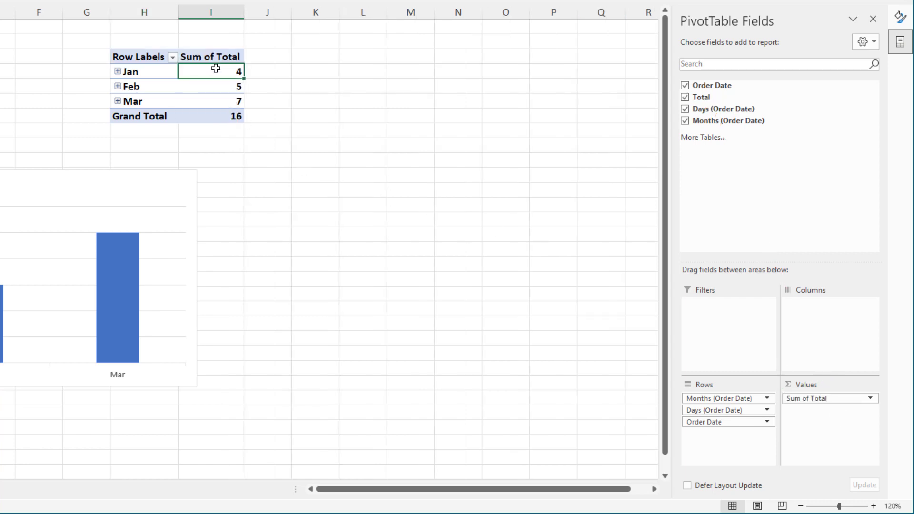
click(118, 72)
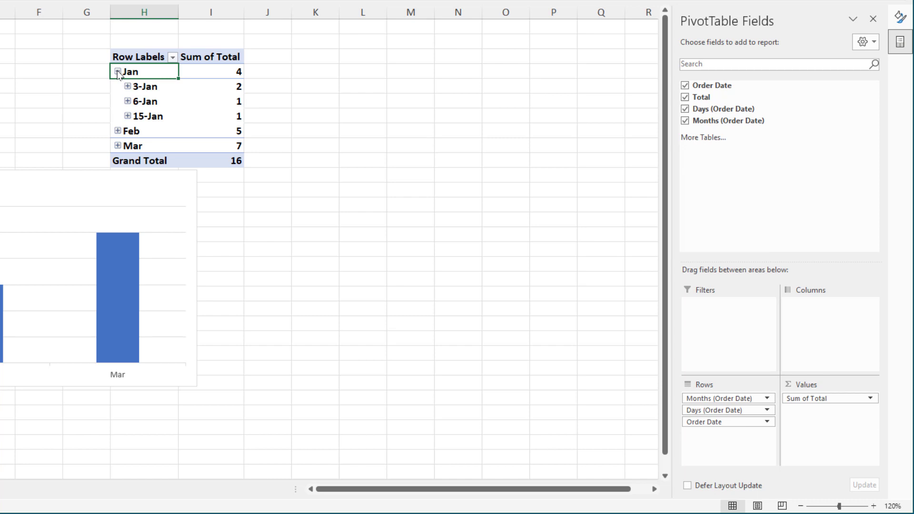
click(118, 72)
click(196, 72)
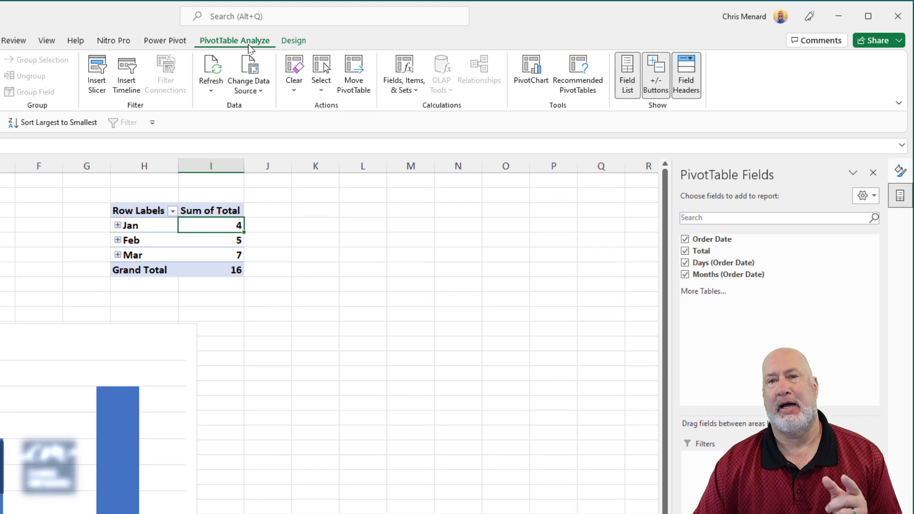
Insert a clustered column PivotChart of the monthly totals, shift it right, and hide its field buttons.
click(531, 76)
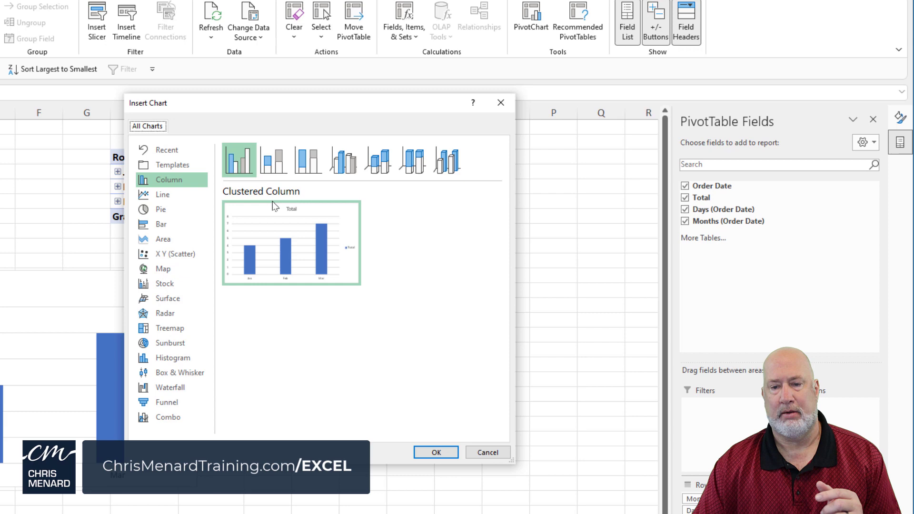
click(436, 453)
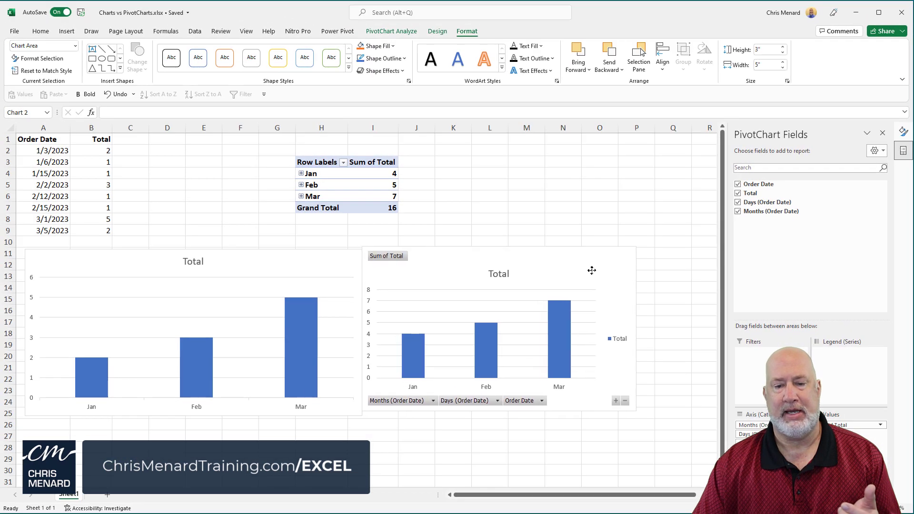
drag(563, 275, 597, 271)
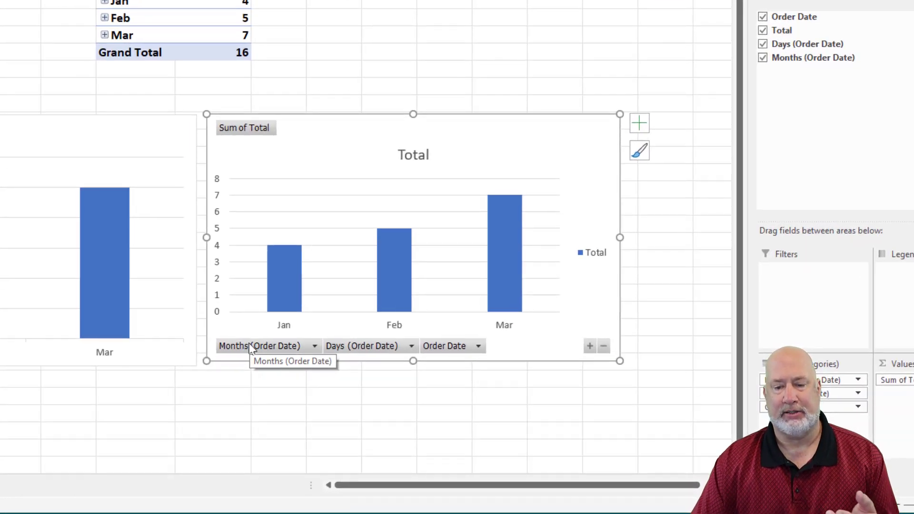
right_click(251, 349)
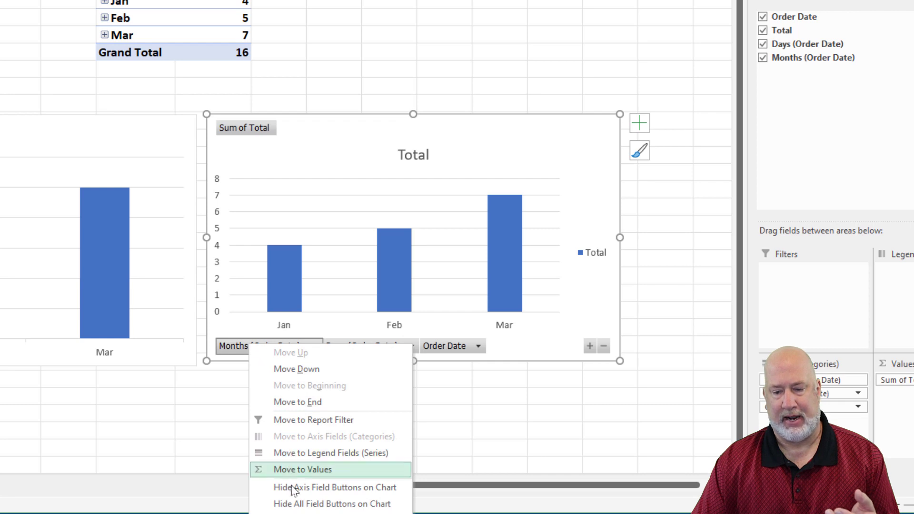
click(306, 505)
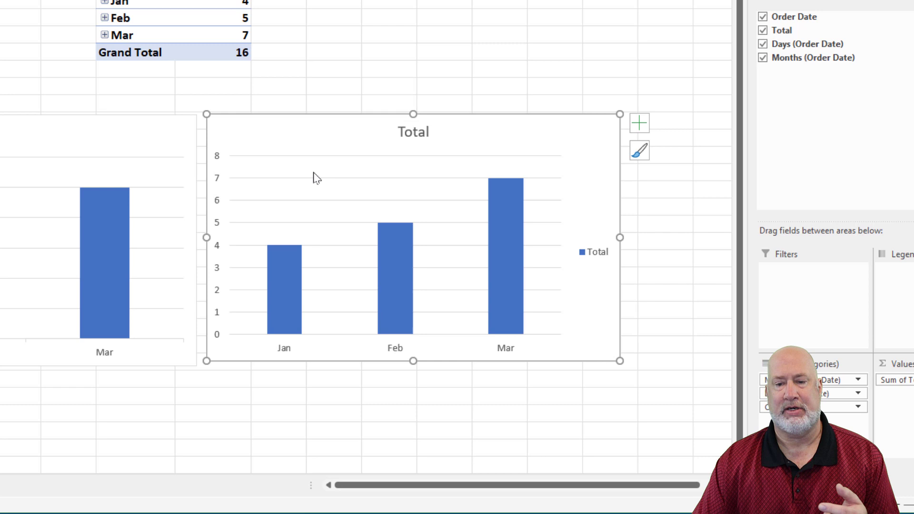